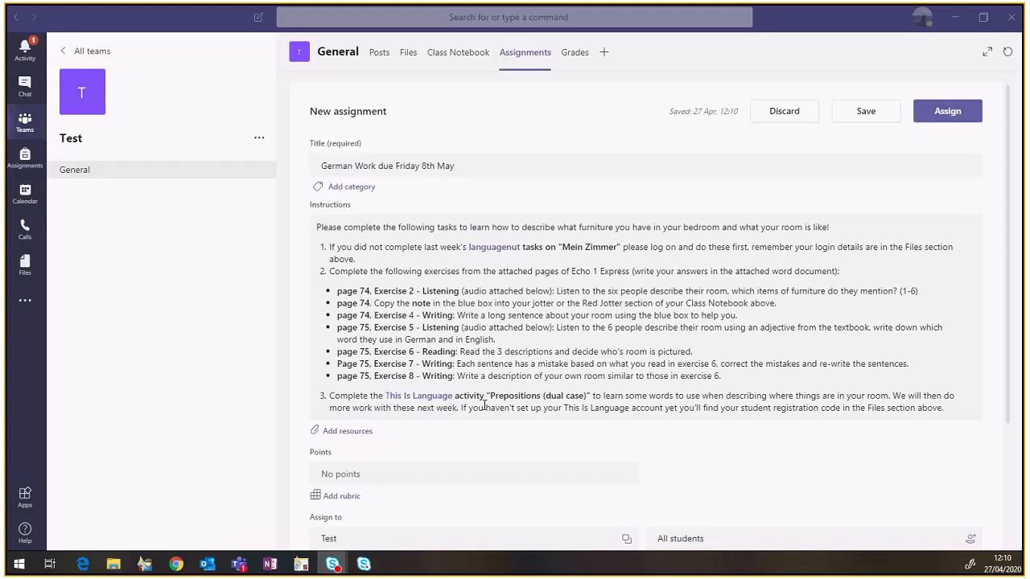
# Start adding a resource to the German assignment and go to the School > 2019-20 folder in OneDrive
pyautogui.click(351, 438)
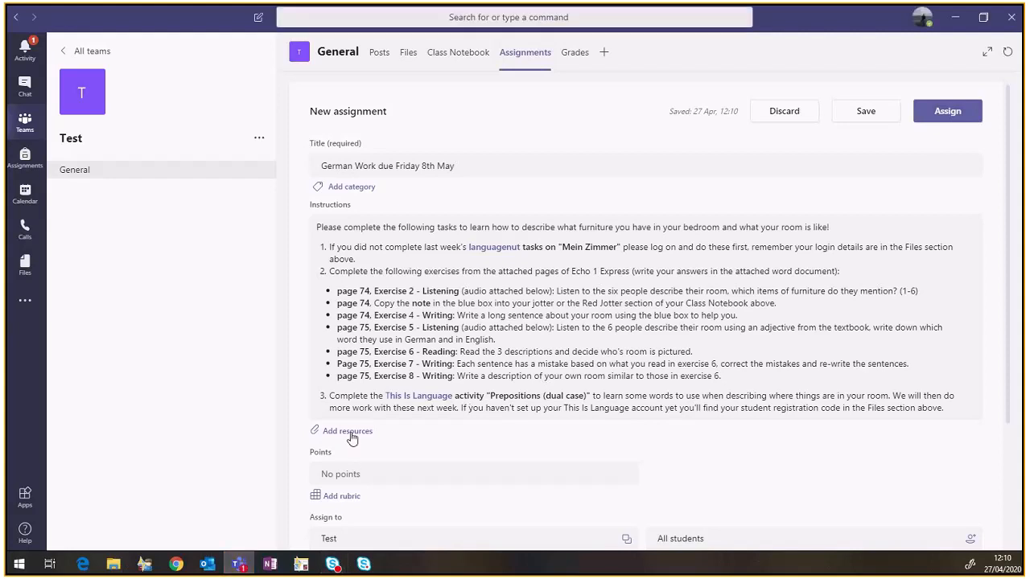
pyautogui.click(351, 439)
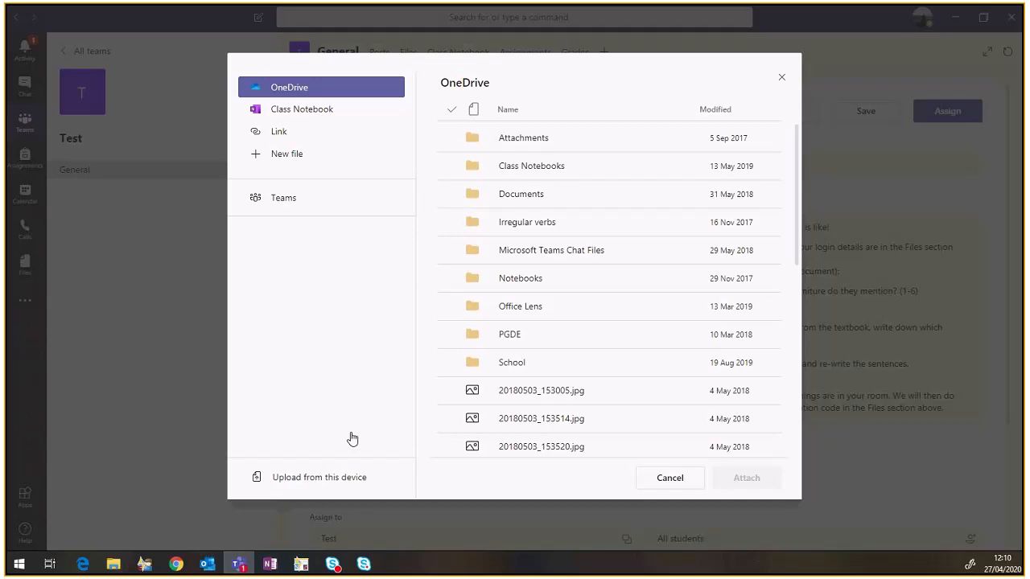
pyautogui.click(501, 360)
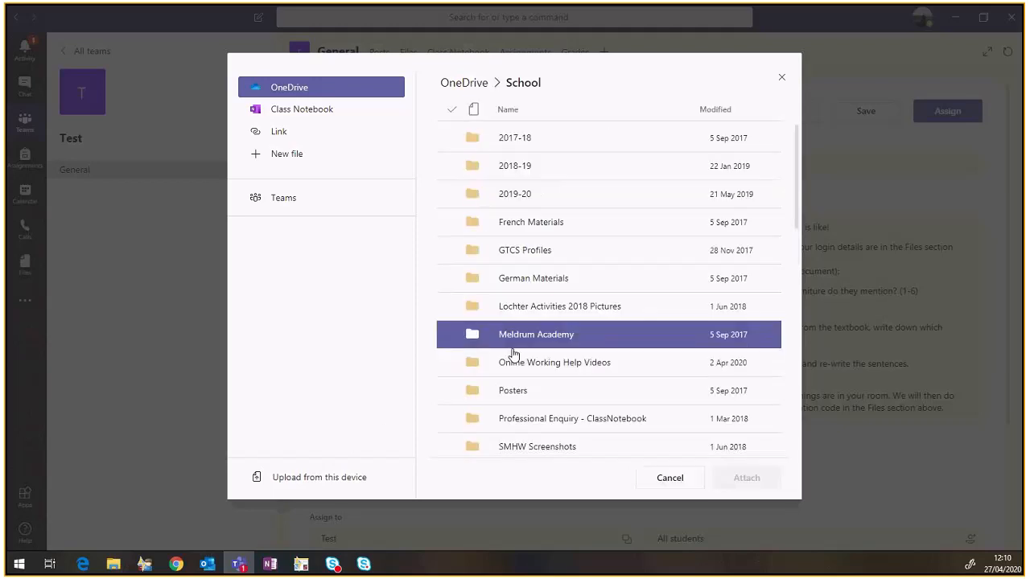
pyautogui.scroll(-5, 515, 375)
pyautogui.scroll(1, 490, 223)
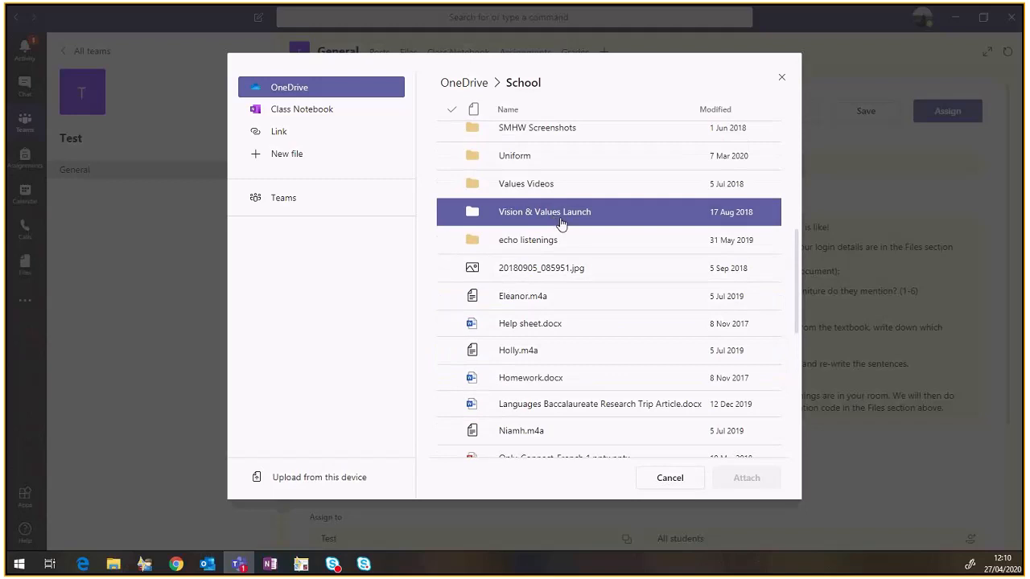
pyautogui.scroll(4, 560, 222)
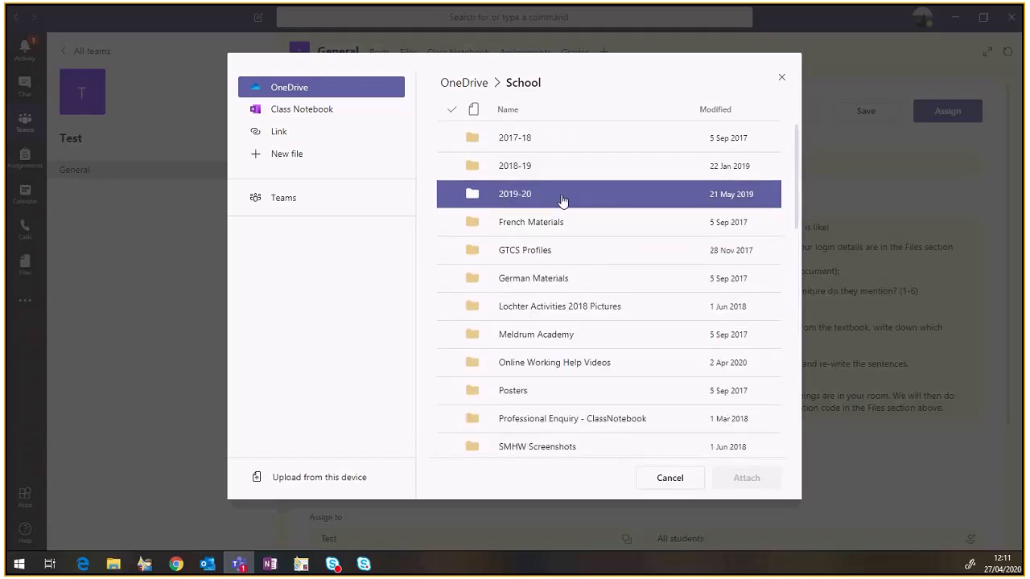
pyautogui.click(561, 201)
pyautogui.scroll(-3, 557, 402)
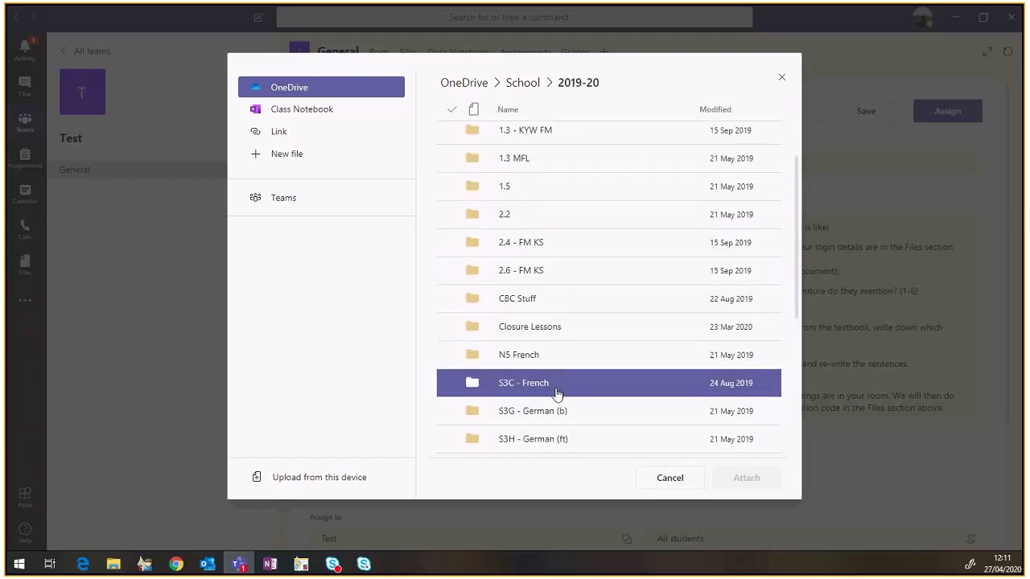
# Attach Mein Haus.pptx to the assignment from the Wo ich wohne folder inside S3H - German (ft)
pyautogui.click(554, 387)
pyautogui.click(558, 257)
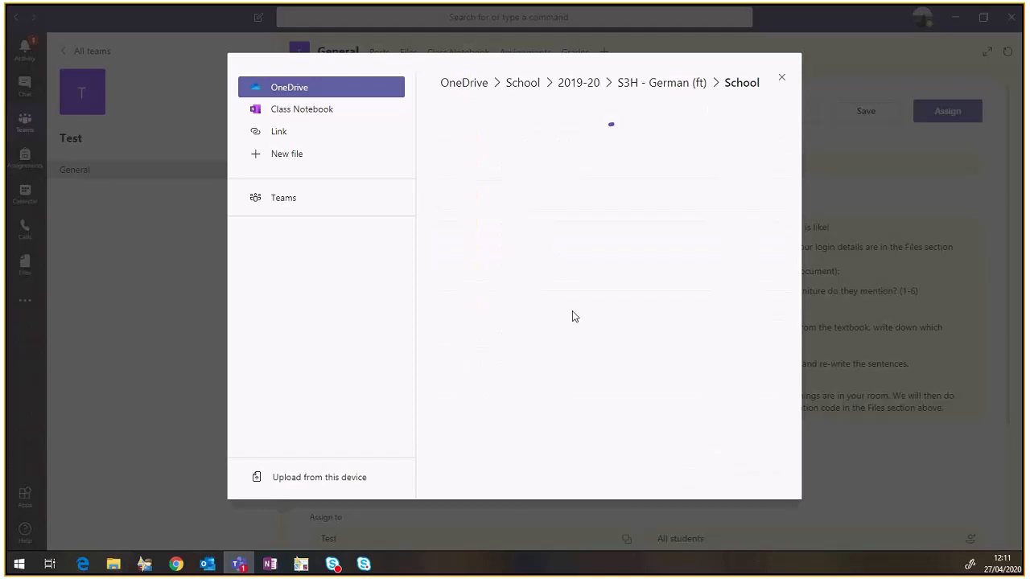
pyautogui.scroll(-2, 576, 312)
pyautogui.scroll(2, 547, 326)
pyautogui.click(688, 86)
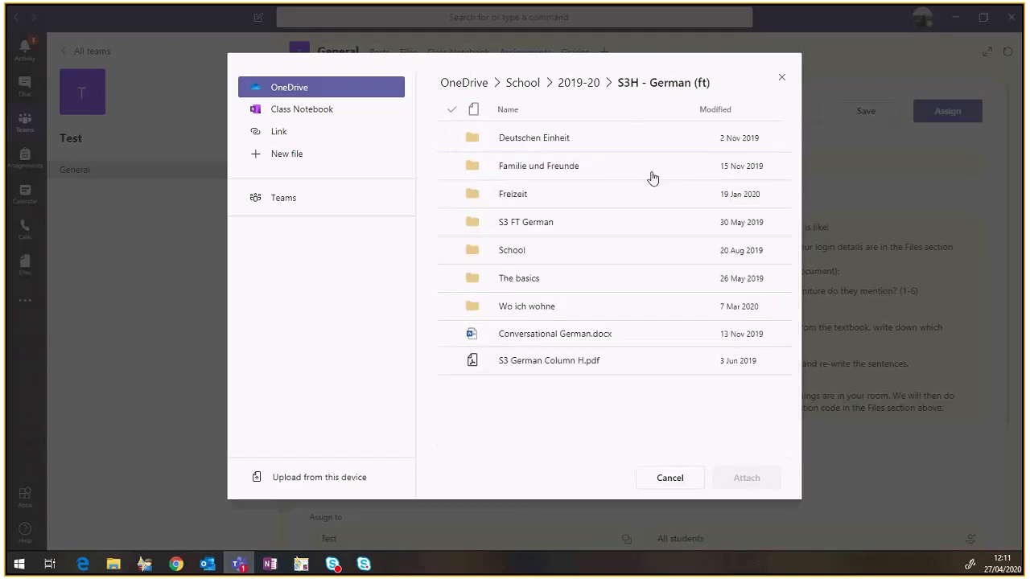
pyautogui.click(549, 305)
pyautogui.click(547, 165)
pyautogui.click(733, 478)
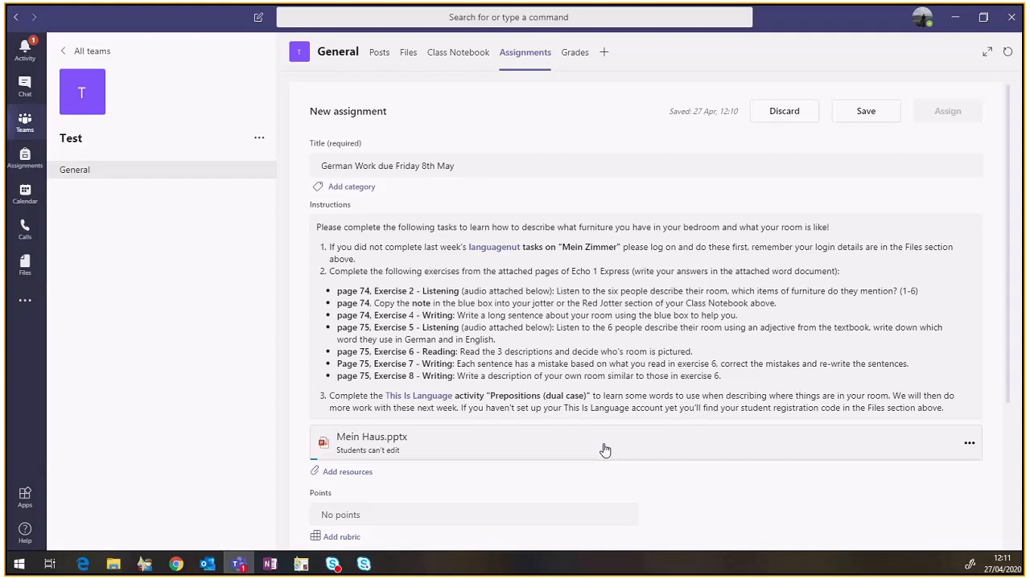
# Attach the Class Notebook page The Human Bi from _Content Library > Vocabulary Notes, copying it to the students' Red Jotter section
pyautogui.click(354, 472)
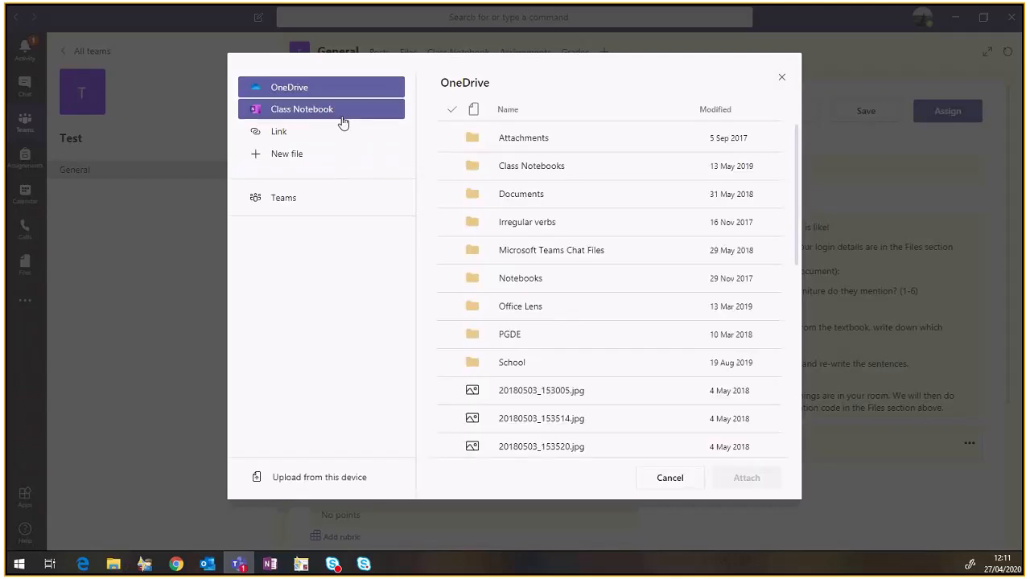
pyautogui.click(342, 121)
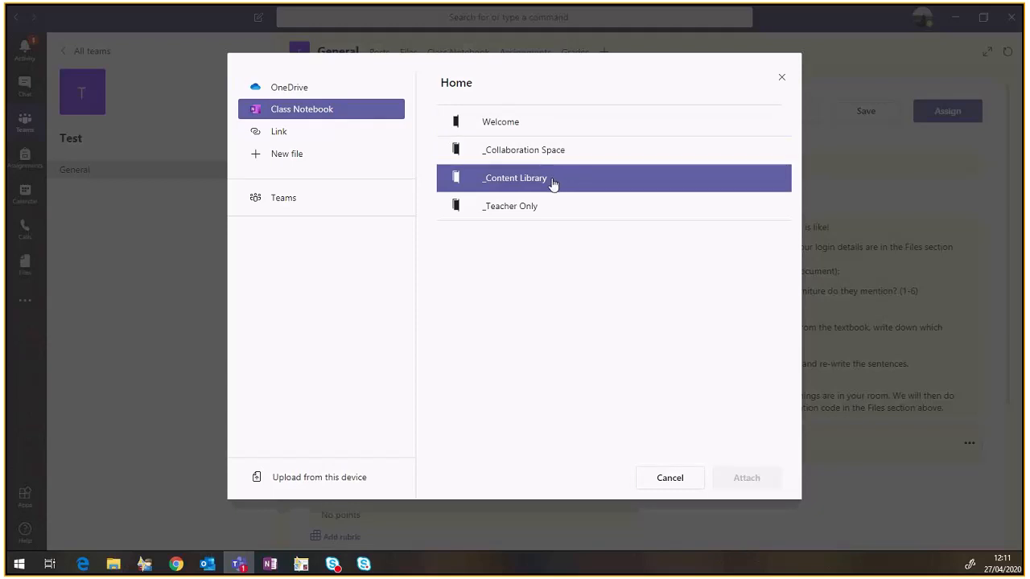
pyautogui.click(524, 182)
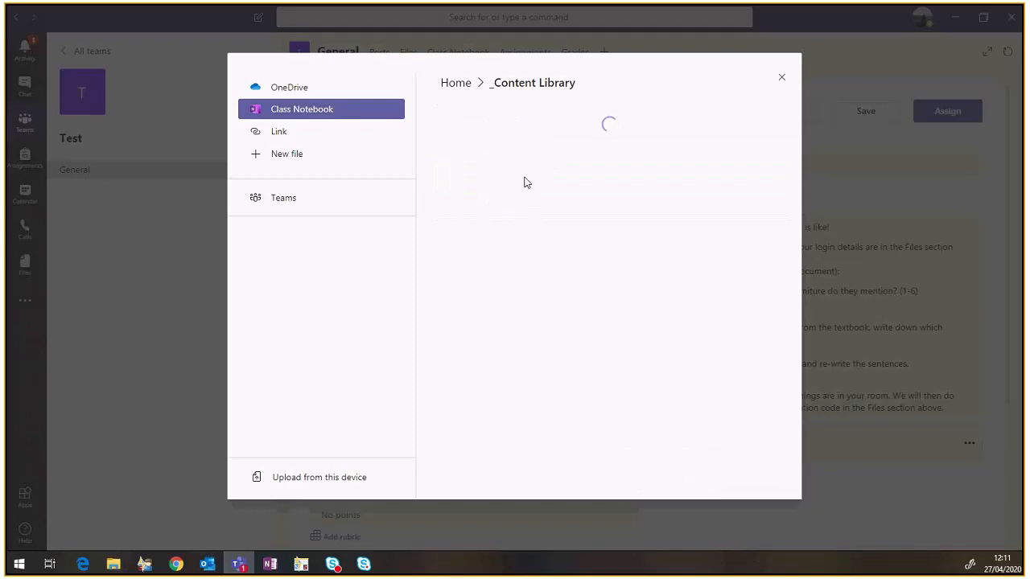
pyautogui.click(527, 154)
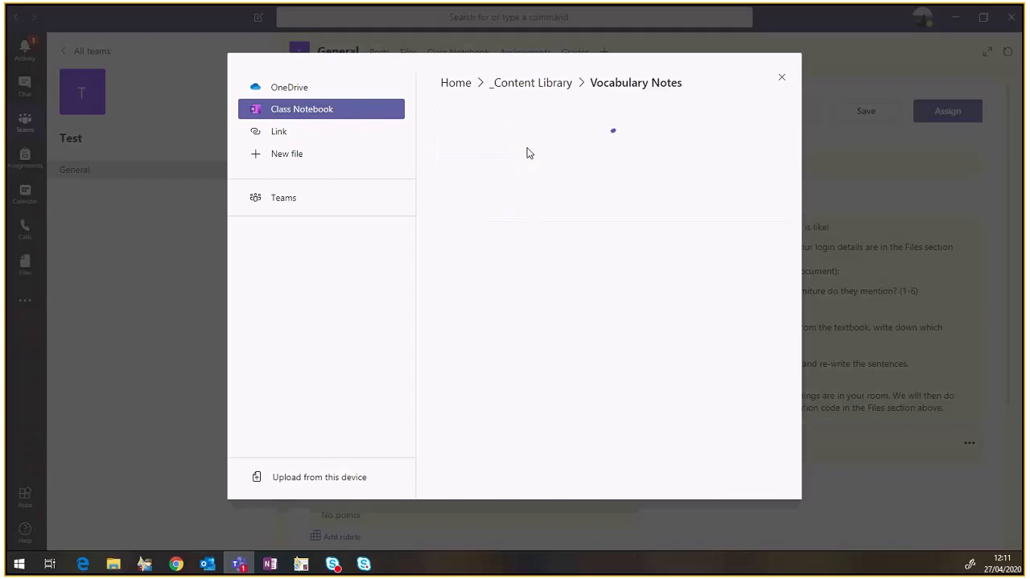
pyautogui.click(523, 131)
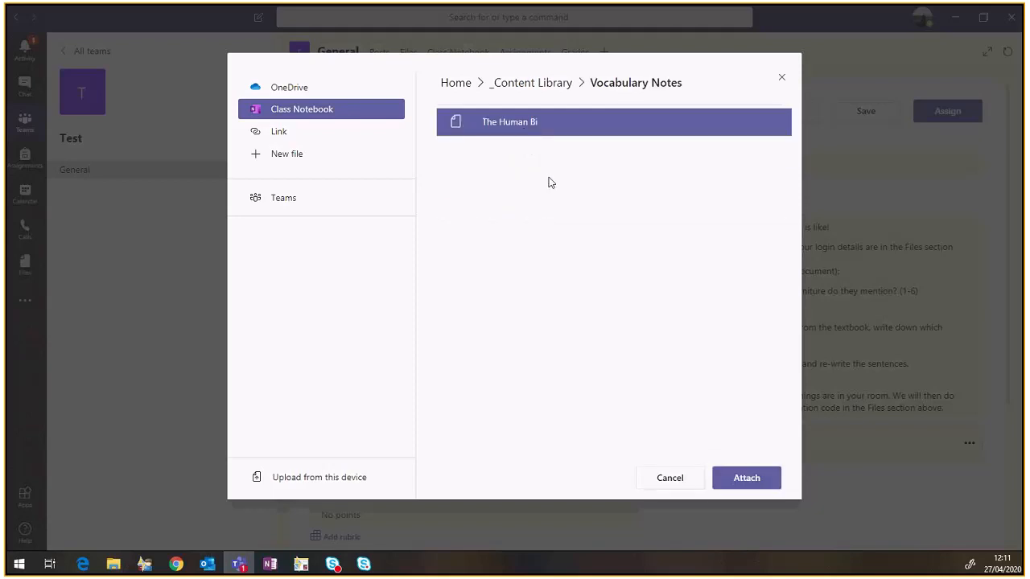
pyautogui.click(740, 482)
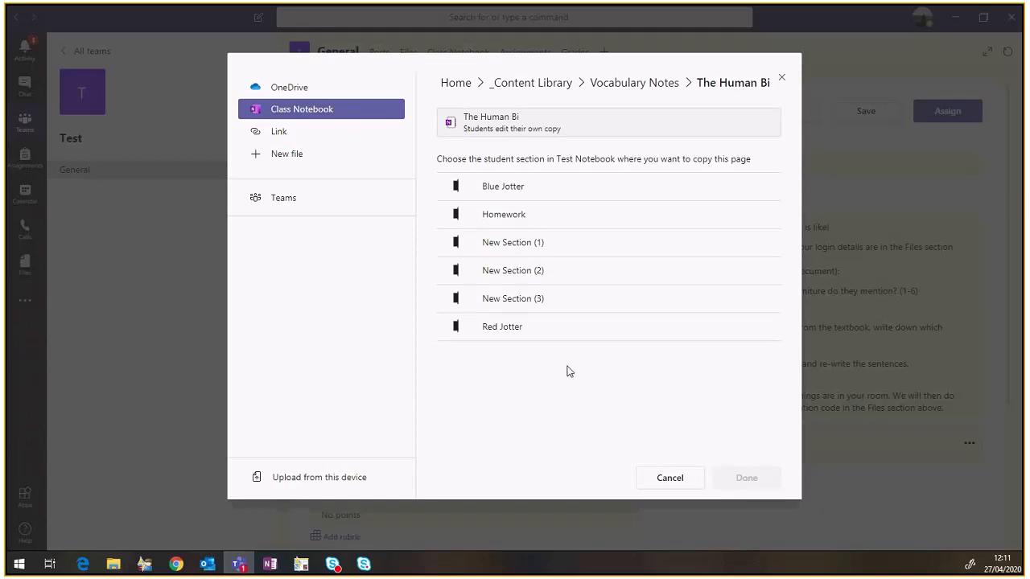
pyautogui.click(523, 332)
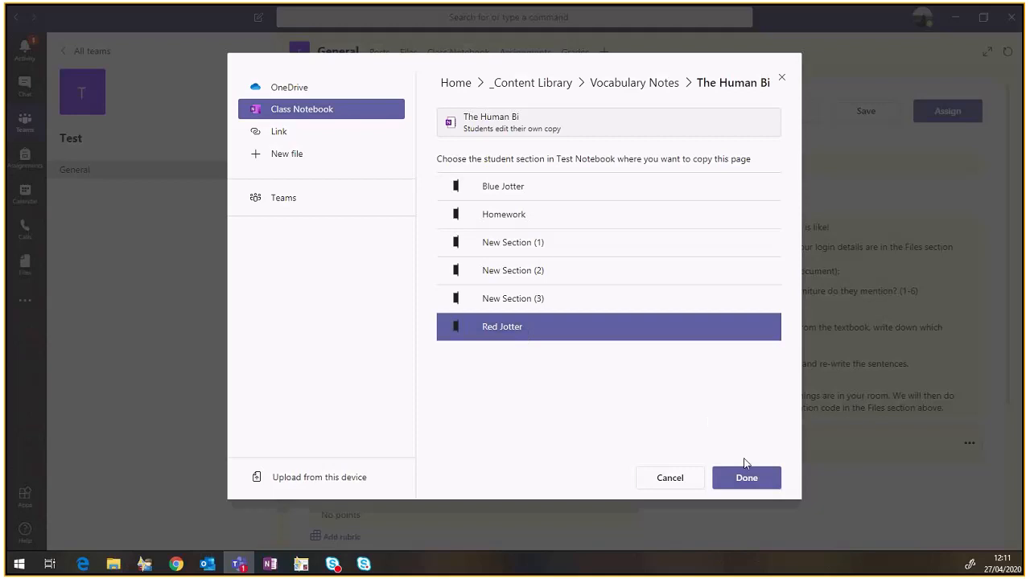
pyautogui.click(738, 481)
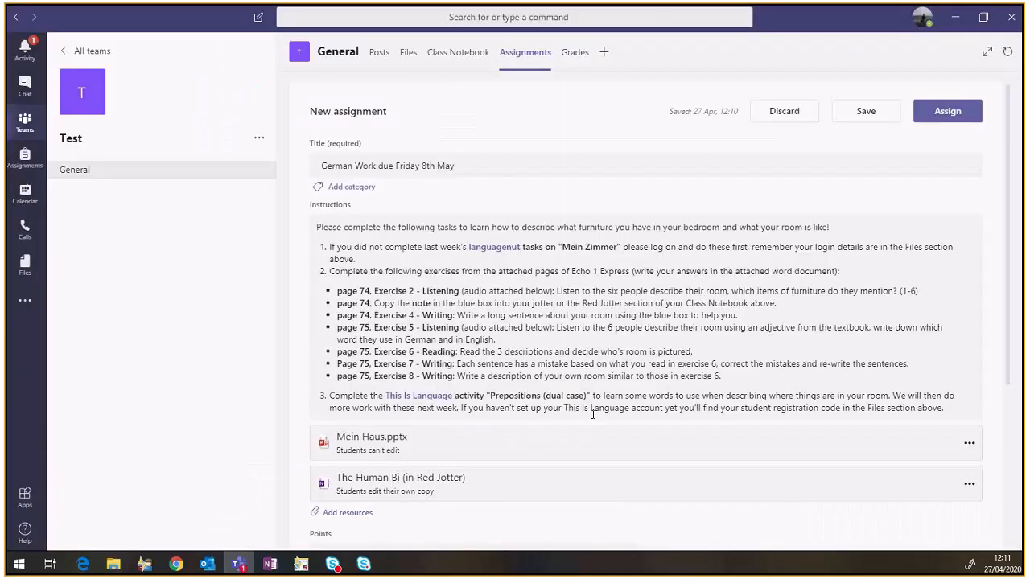
pyautogui.scroll(-1, 565, 346)
pyautogui.scroll(-1, 565, 347)
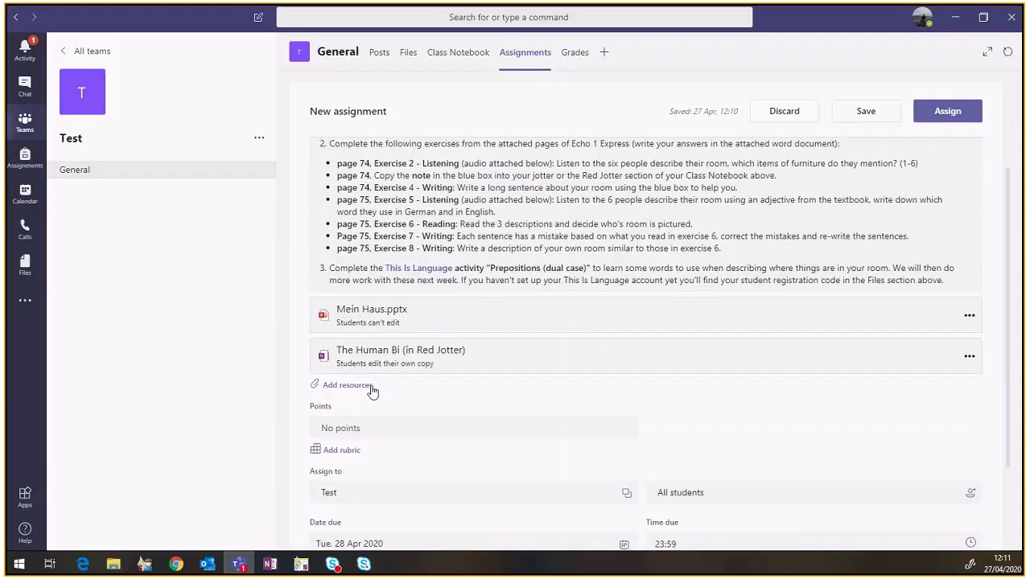
pyautogui.click(346, 385)
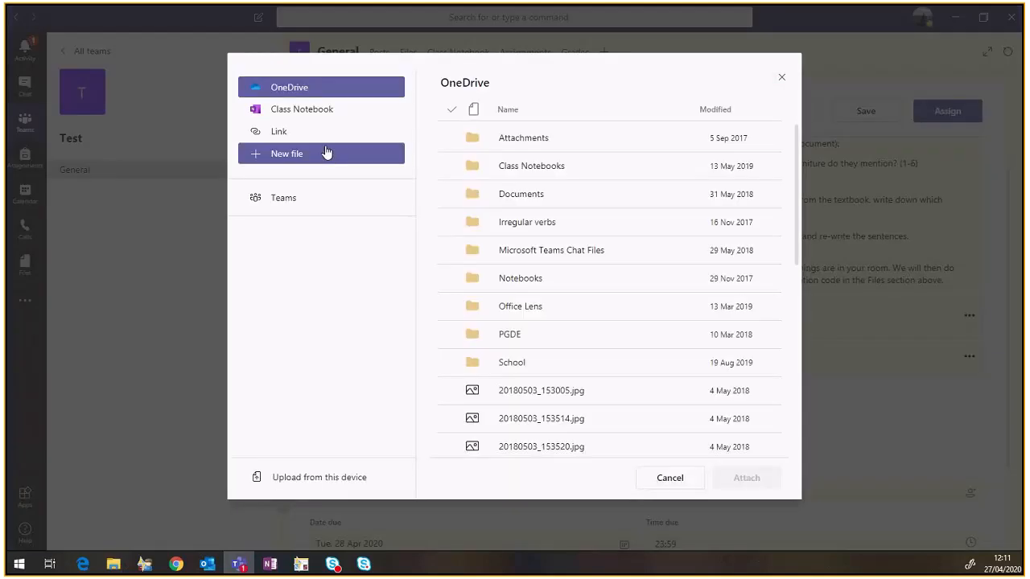
pyautogui.click(264, 135)
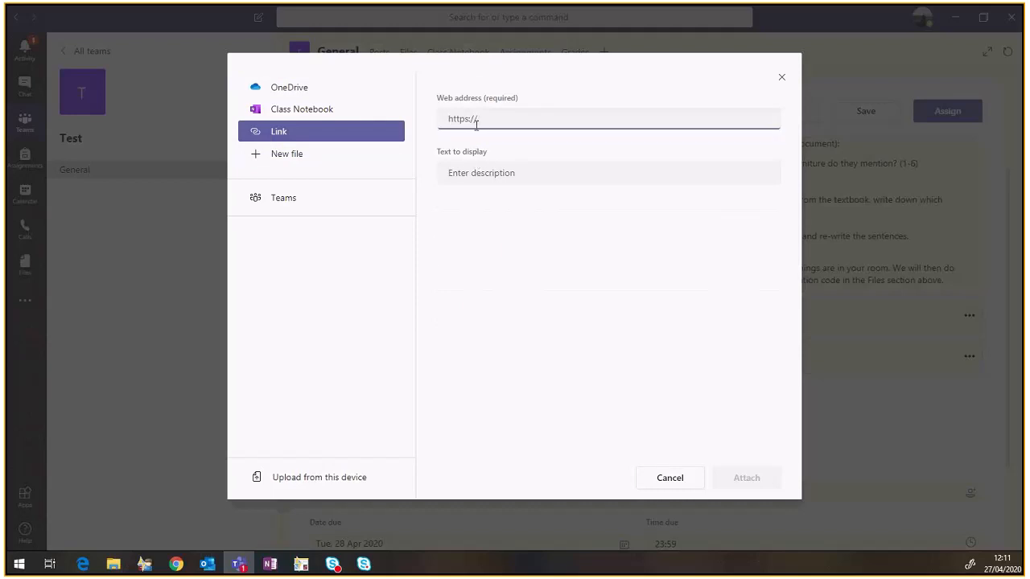
pyautogui.click(473, 172)
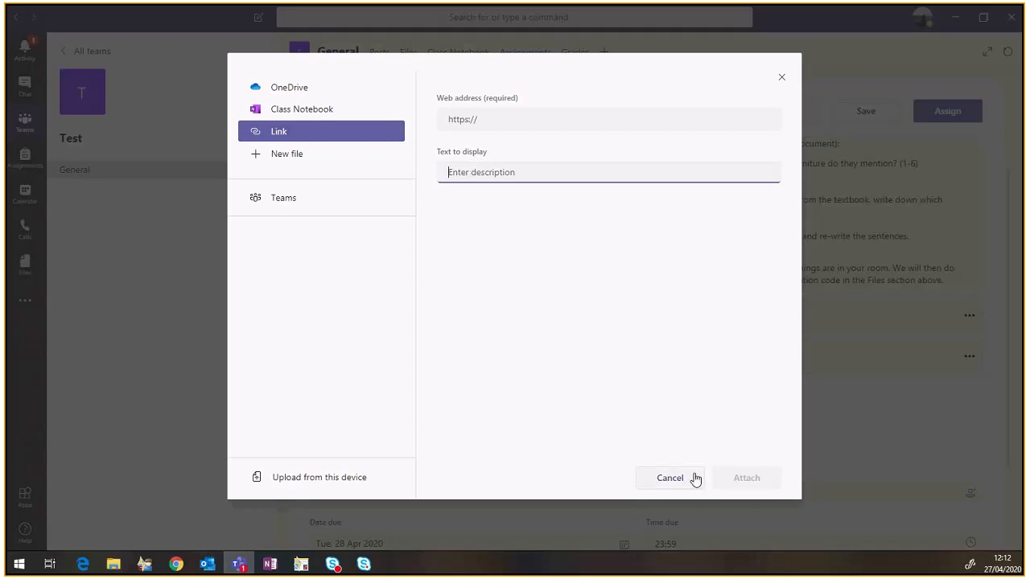
pyautogui.click(681, 480)
pyautogui.scroll(2, 516, 290)
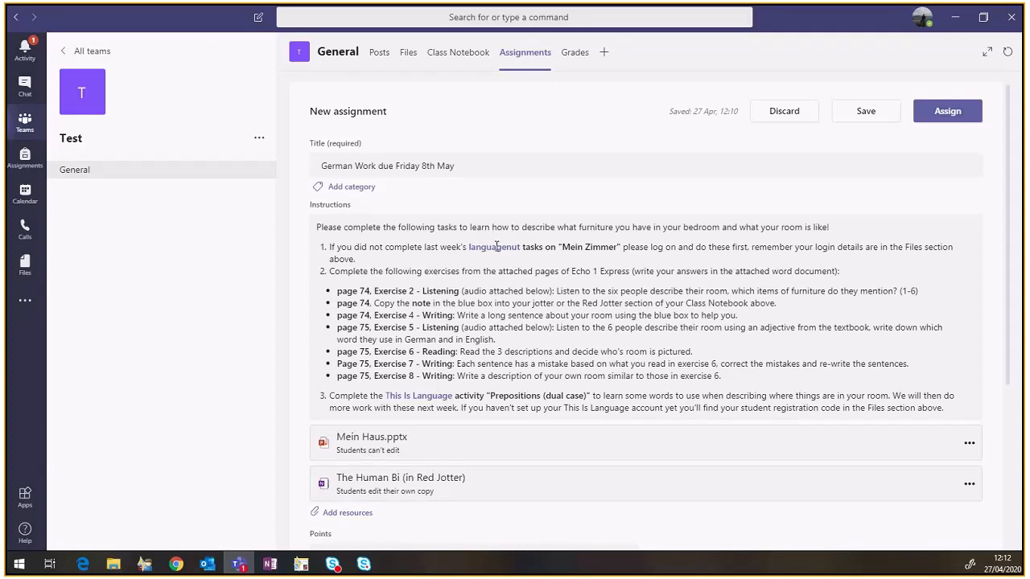
# Try to attach a new Word document named Space for Answers to the assignment, and remove the file again
pyautogui.scroll(-2, 482, 322)
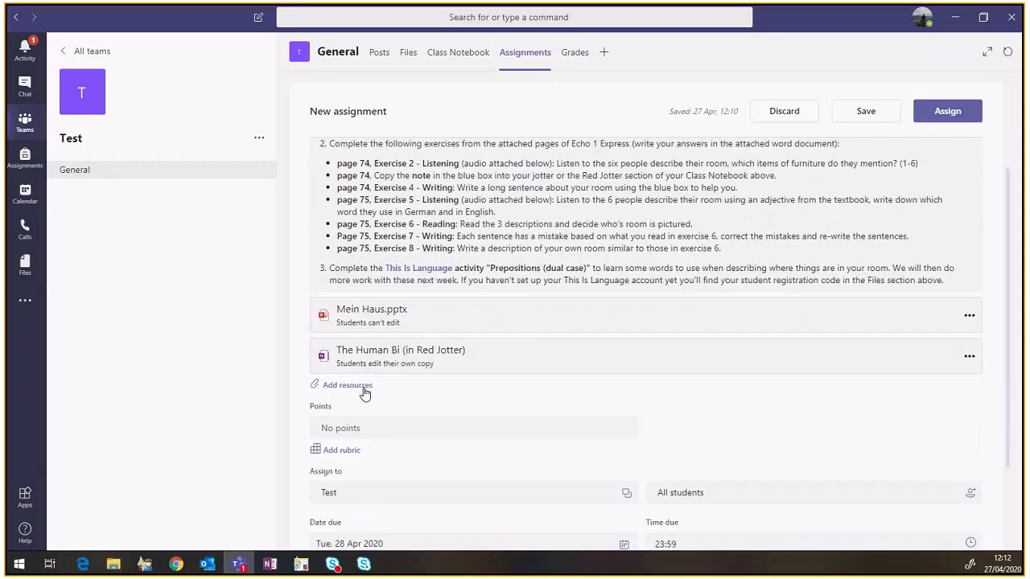
pyautogui.click(347, 385)
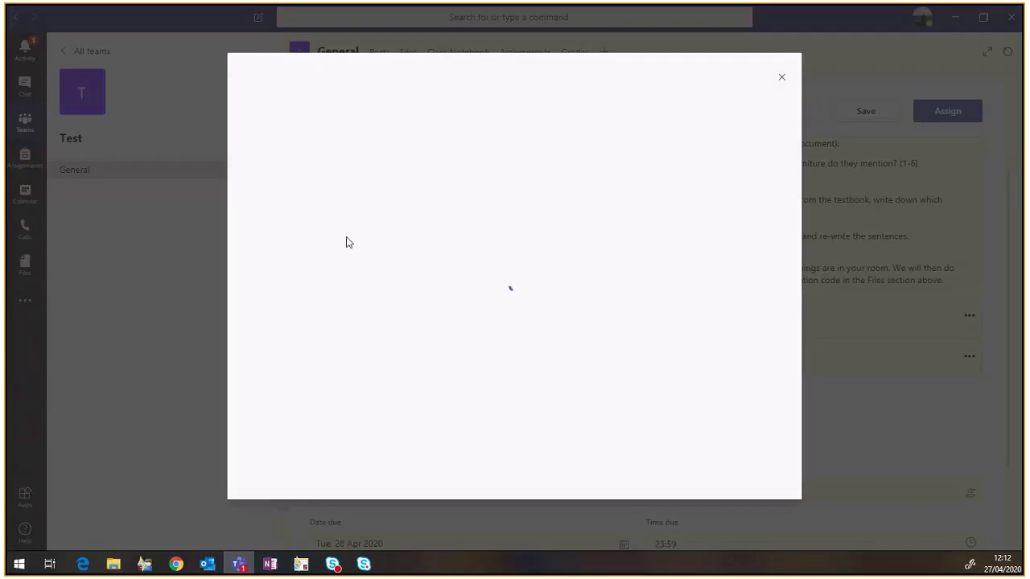
pyautogui.click(313, 165)
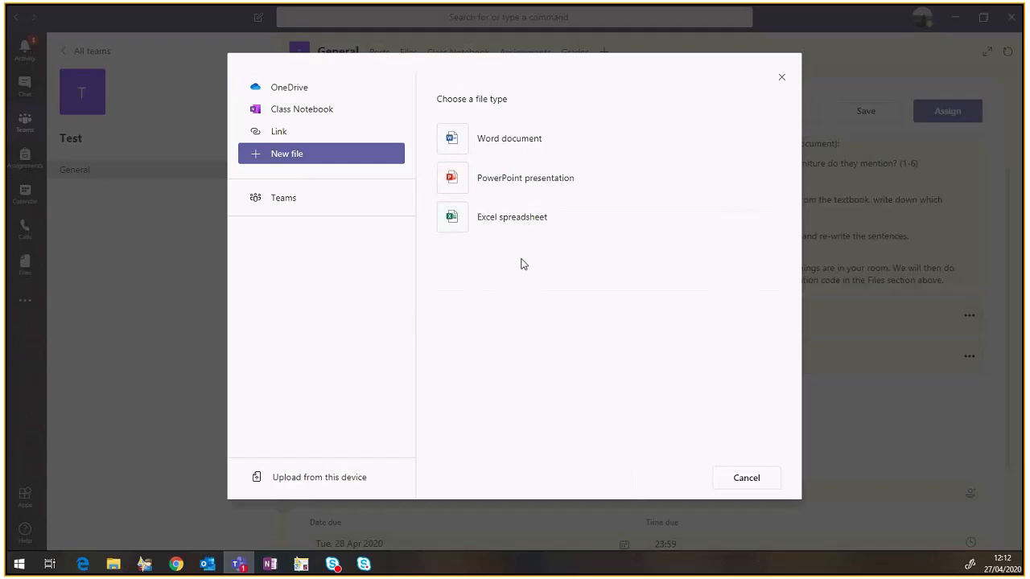
pyautogui.click(494, 211)
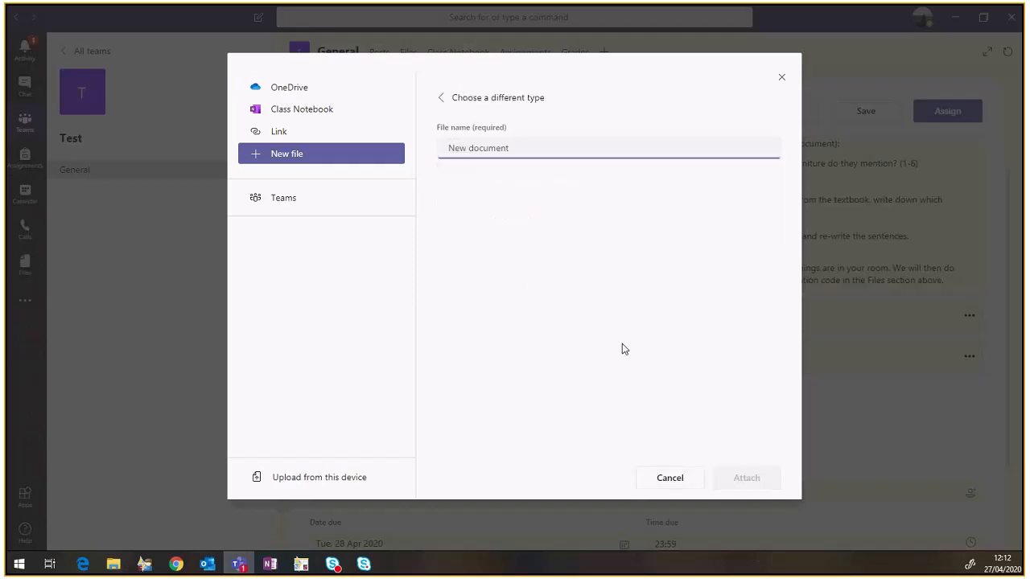
pyautogui.write('Space for Answers')
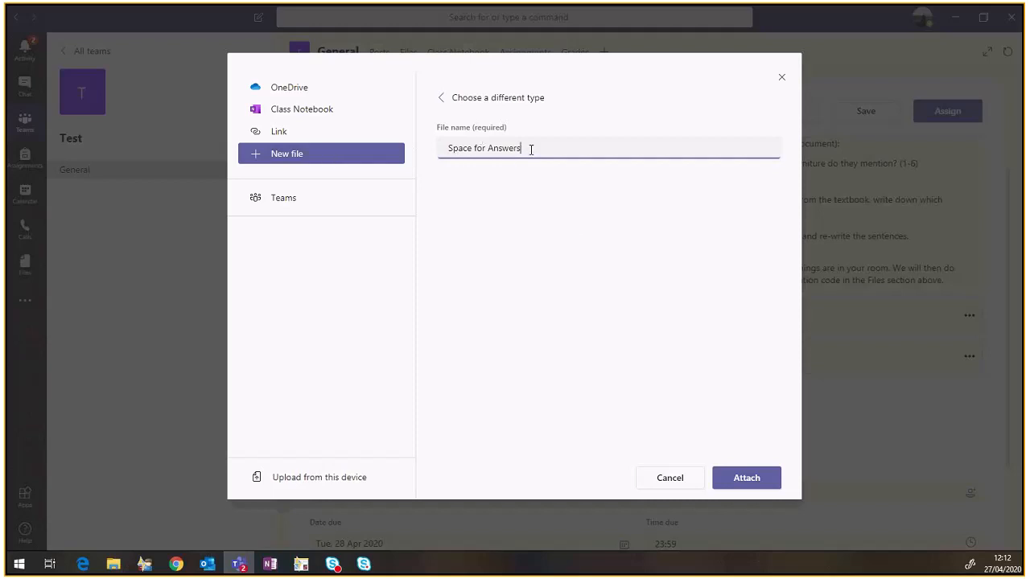
pyautogui.click(746, 477)
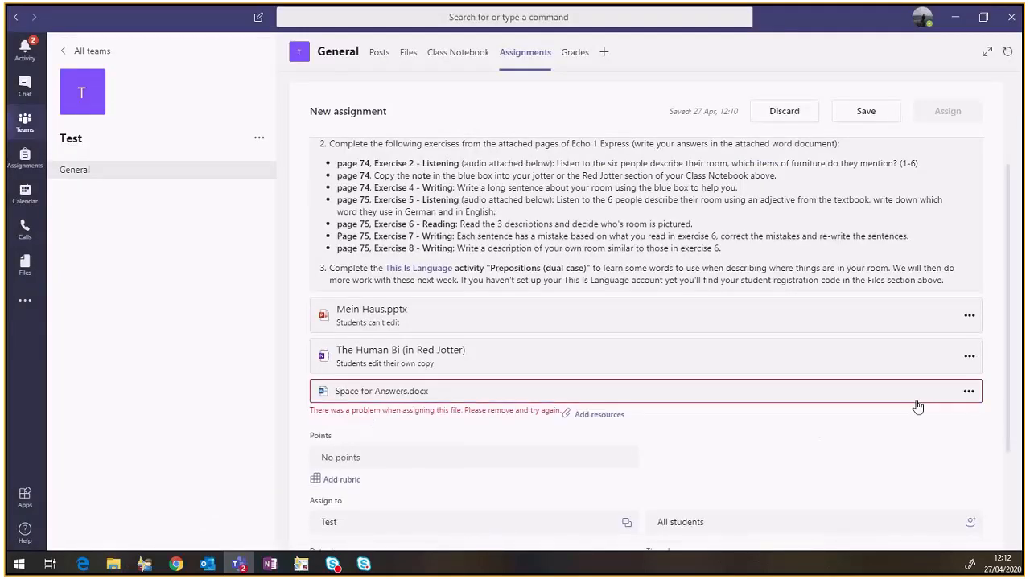
pyautogui.click(968, 392)
pyautogui.click(917, 469)
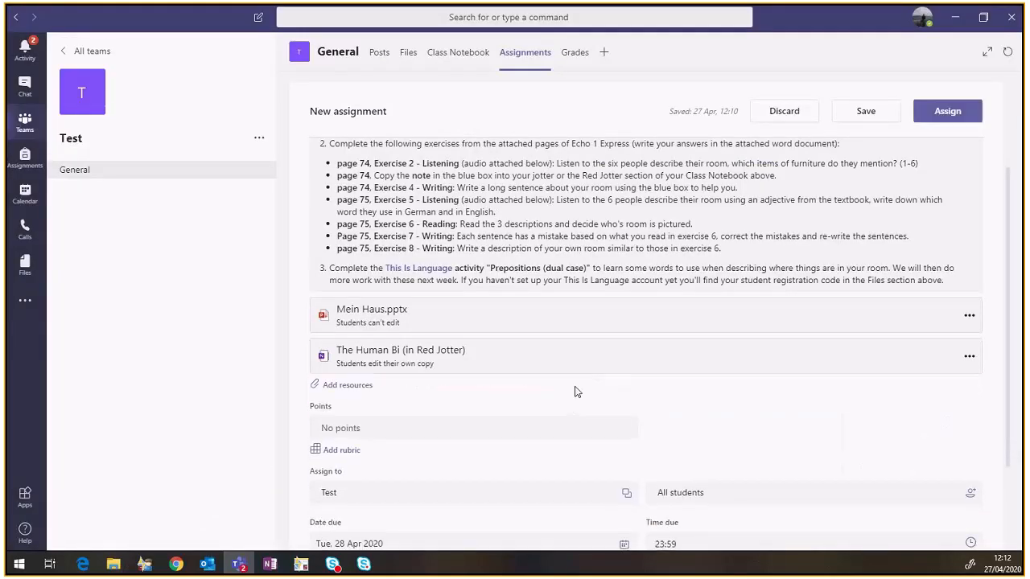
# Retry attaching a new Word document under the same name, Space for Answers, and remove that second attempt
pyautogui.click(354, 386)
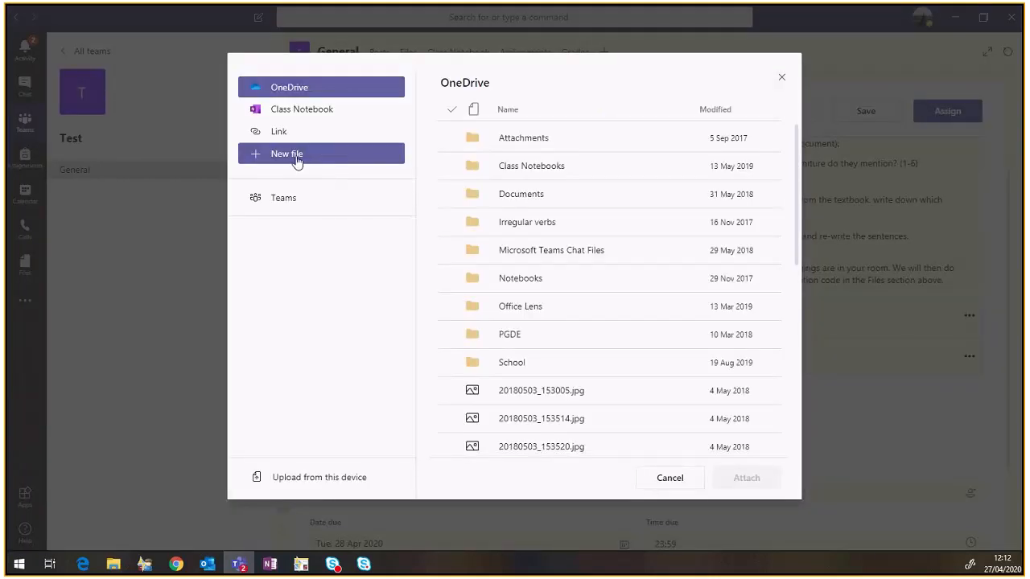
pyautogui.click(296, 161)
pyautogui.click(480, 145)
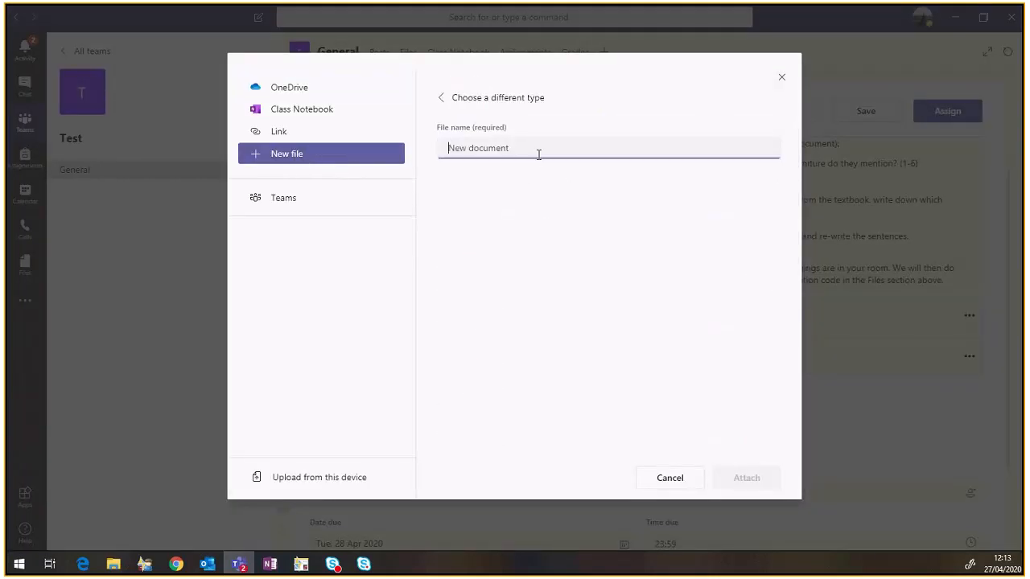
pyautogui.write('Space for Answers')
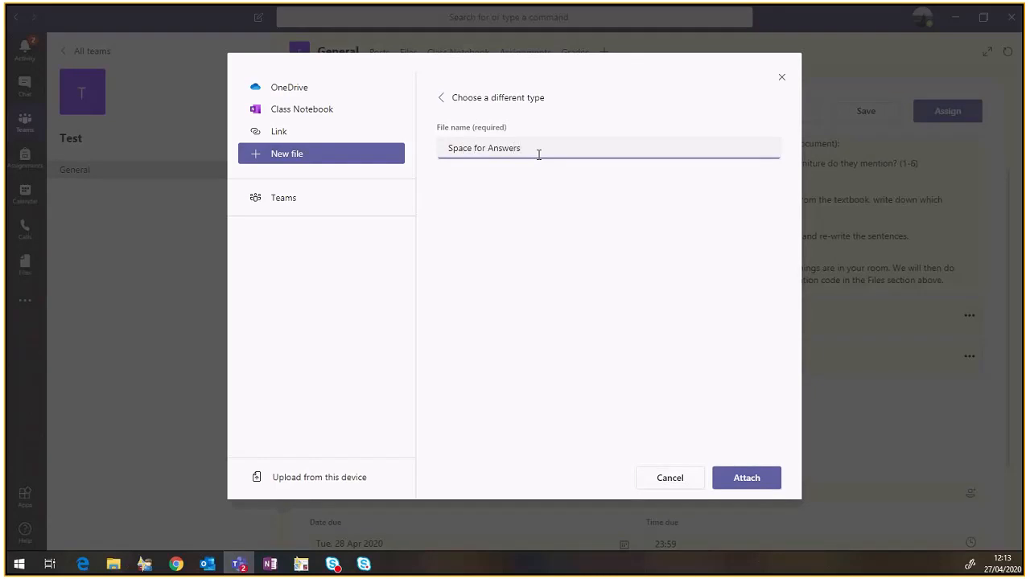
pyautogui.click(734, 477)
pyautogui.click(968, 391)
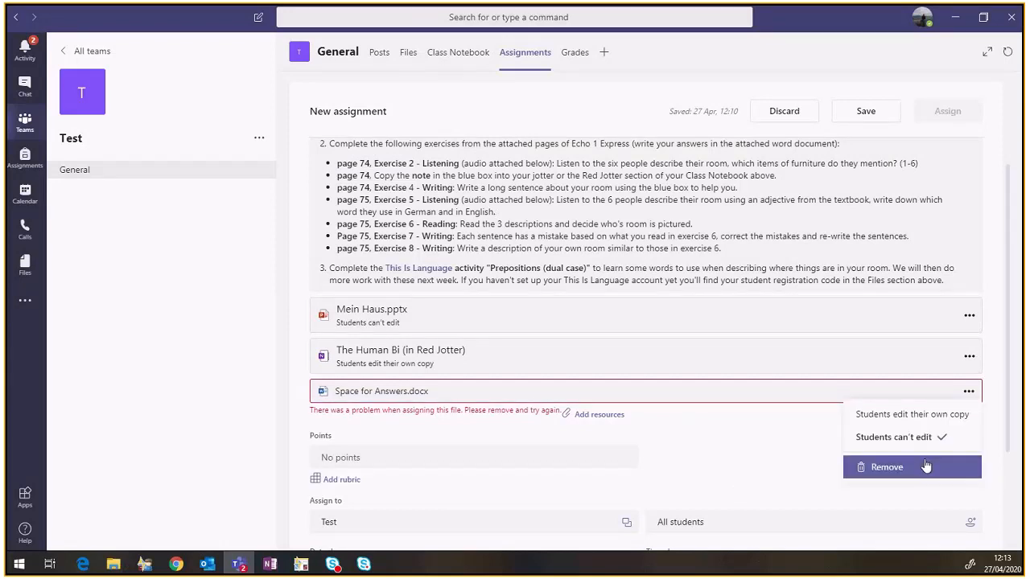
pyautogui.click(926, 466)
# Examine which teams are available as a source for adding resources to the assignment
pyautogui.click(347, 385)
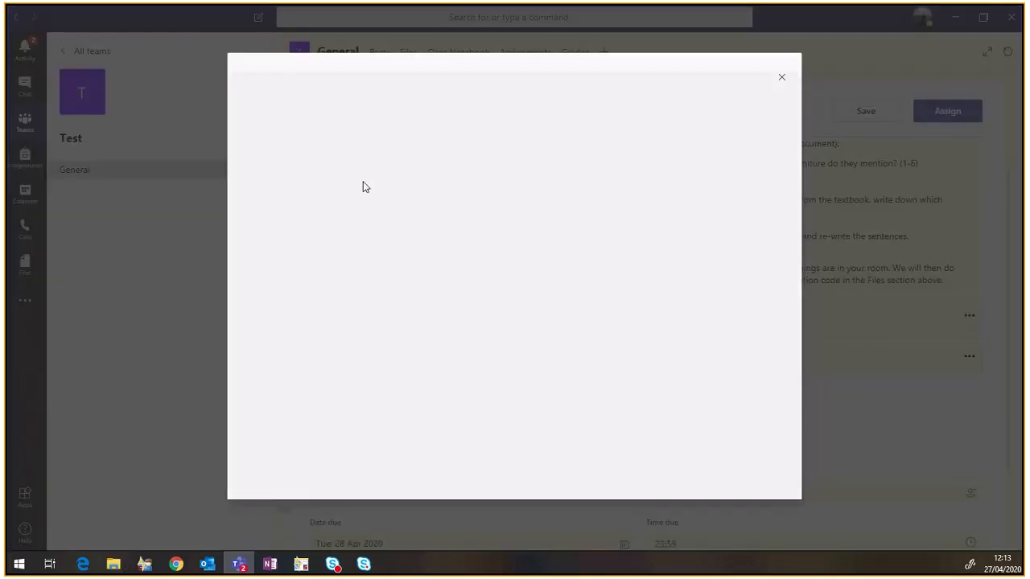
pyautogui.click(313, 199)
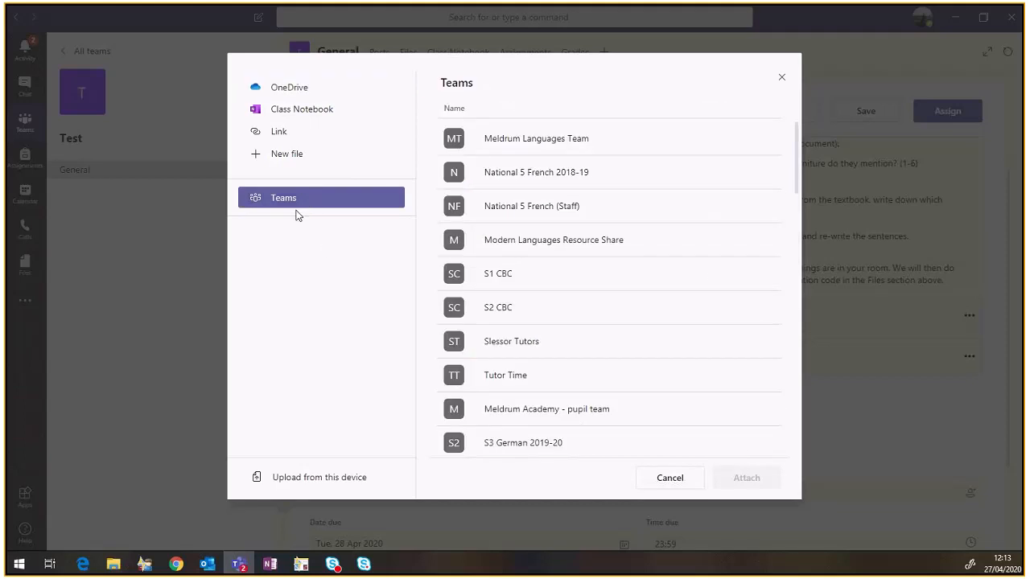
pyautogui.click(559, 150)
pyautogui.click(551, 447)
pyautogui.click(562, 144)
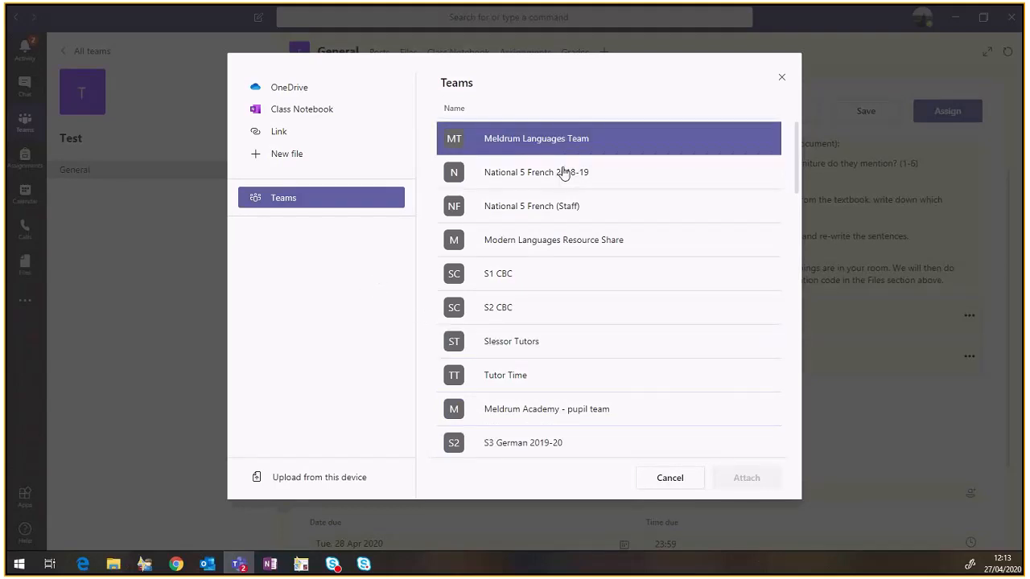
pyautogui.click(574, 380)
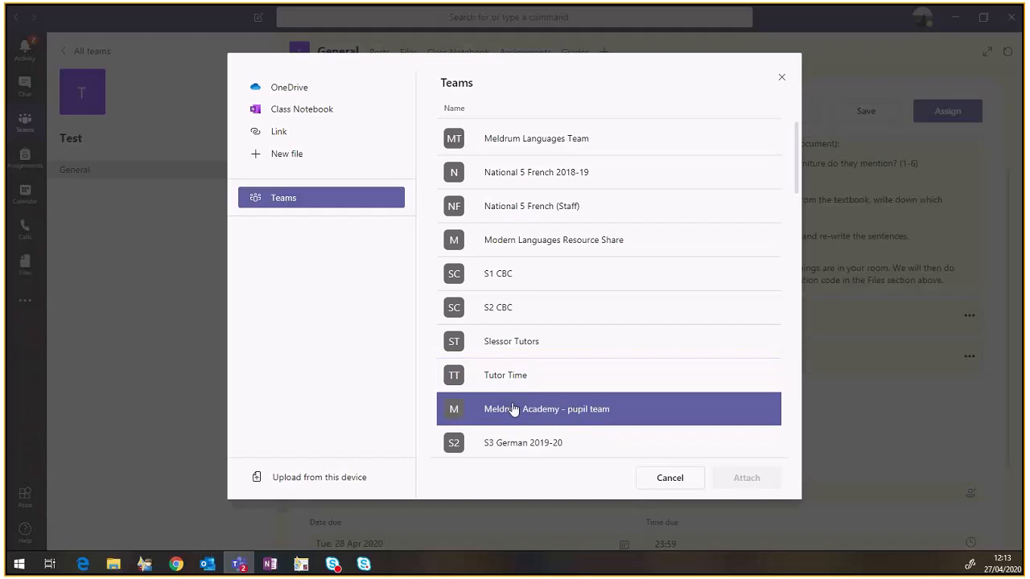
# Browse the device's Downloads folder and other locations for files to upload, and leave without choosing one
pyautogui.click(279, 479)
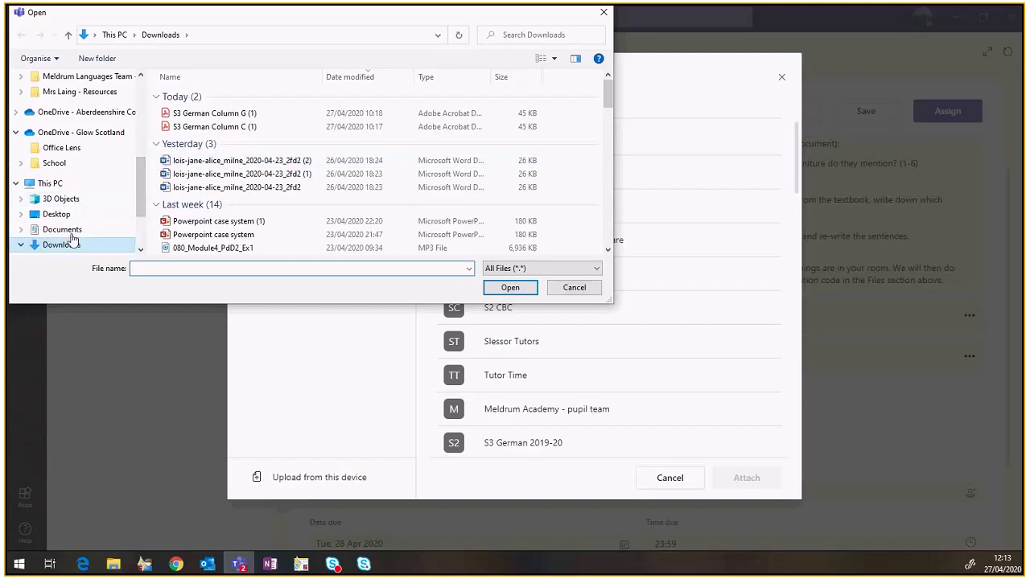
pyautogui.scroll(-2, 71, 233)
pyautogui.scroll(6, 80, 201)
pyautogui.scroll(-3, 91, 184)
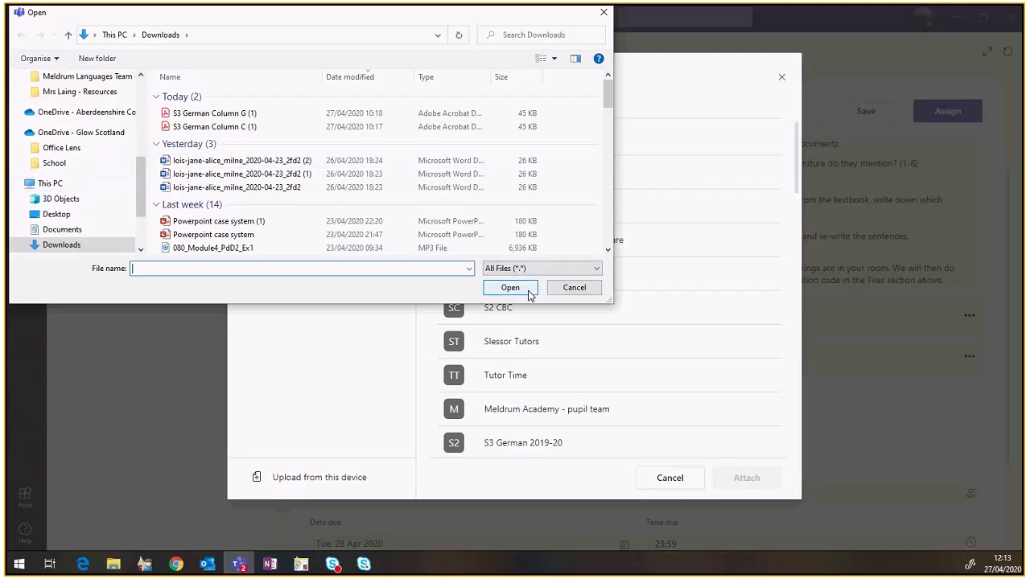
pyautogui.click(572, 288)
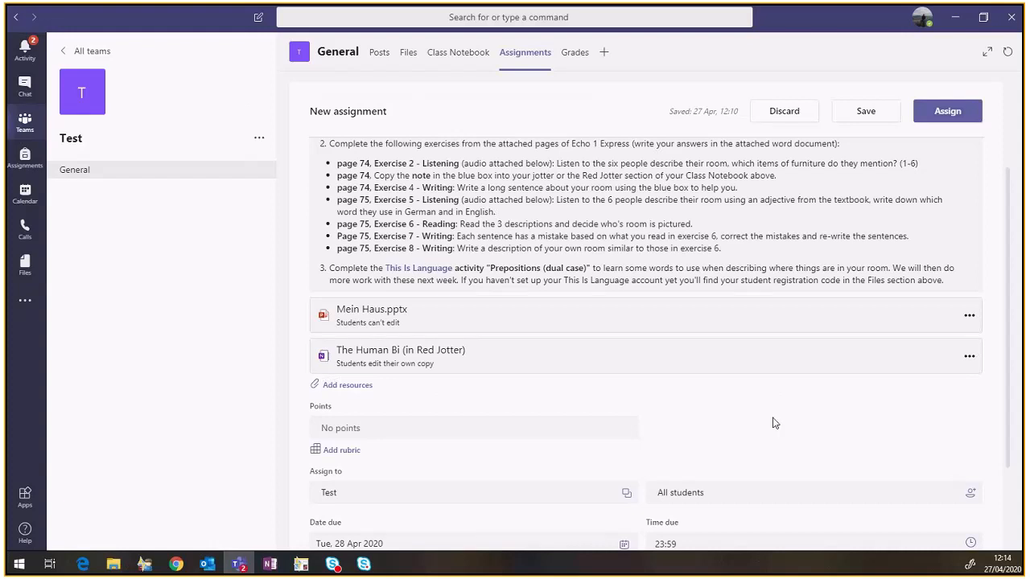
# Attach a new Word document named Space for Answers to the assignment
pyautogui.click(348, 386)
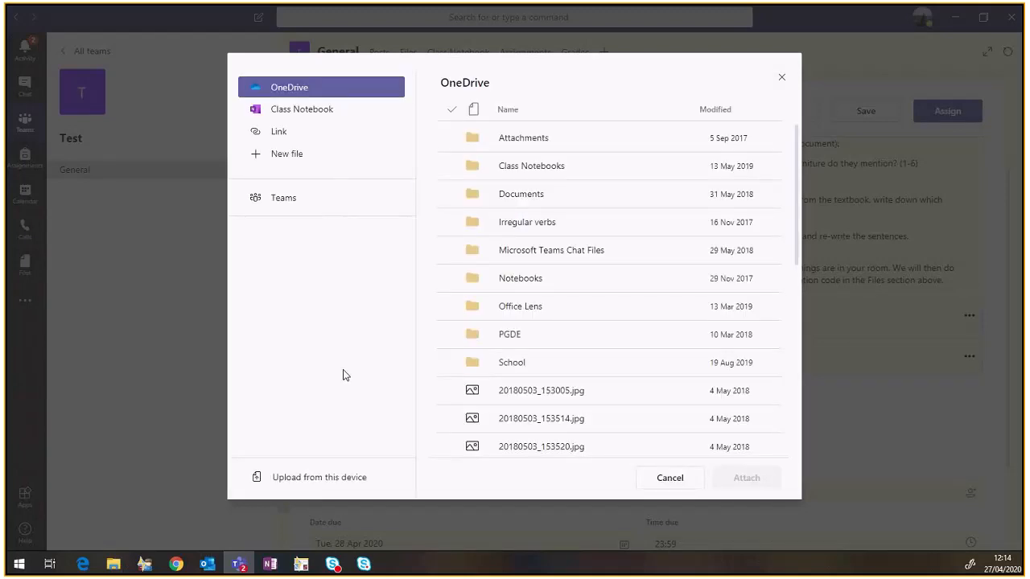
pyautogui.click(307, 166)
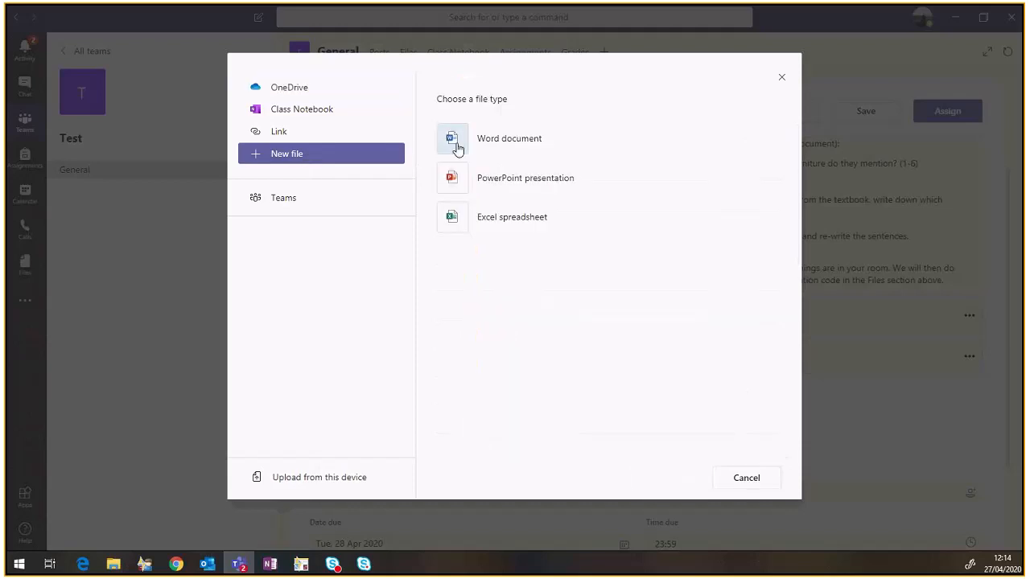
pyautogui.click(456, 149)
pyautogui.write('Space for Answers')
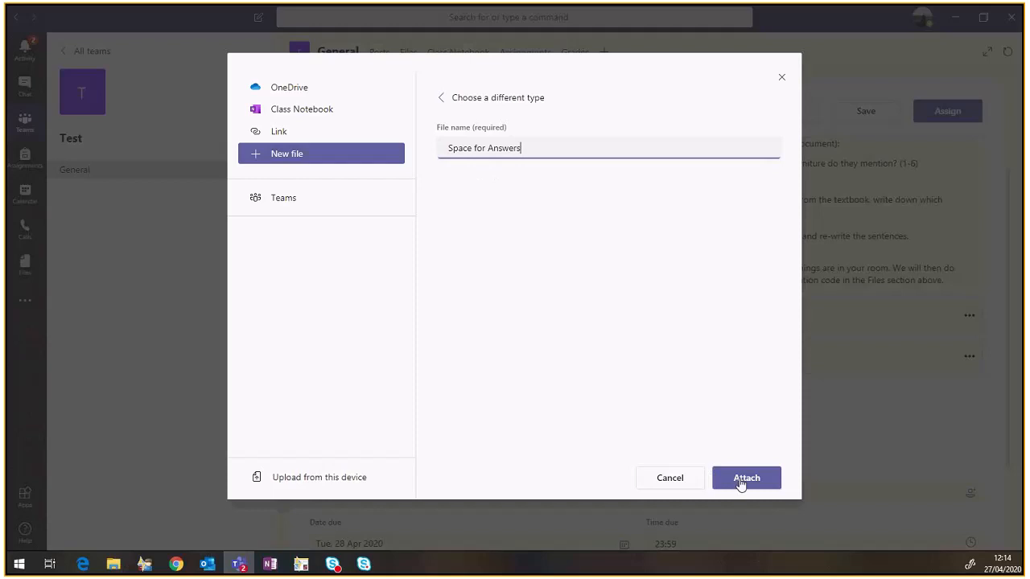
pyautogui.click(741, 482)
pyautogui.click(740, 483)
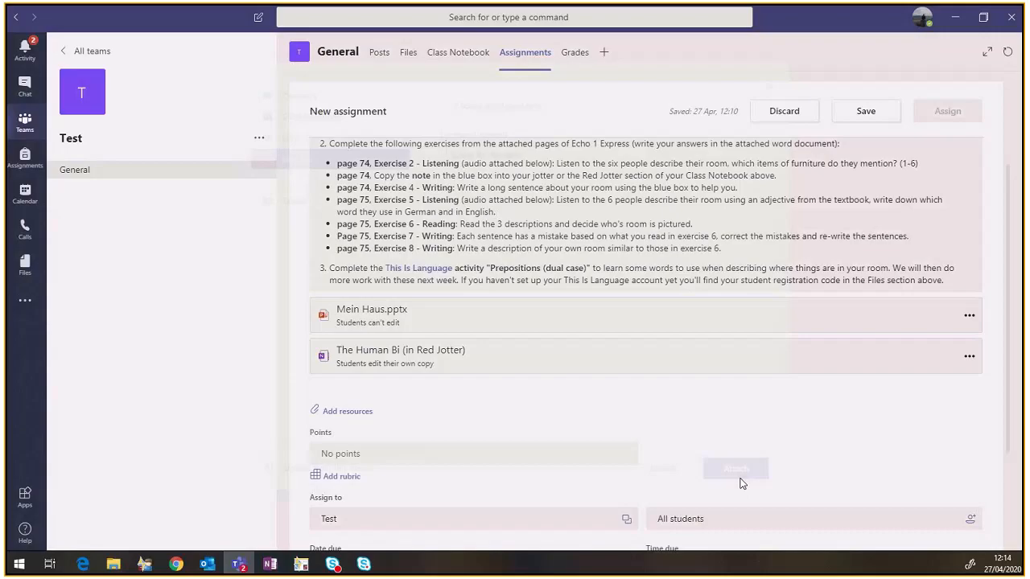